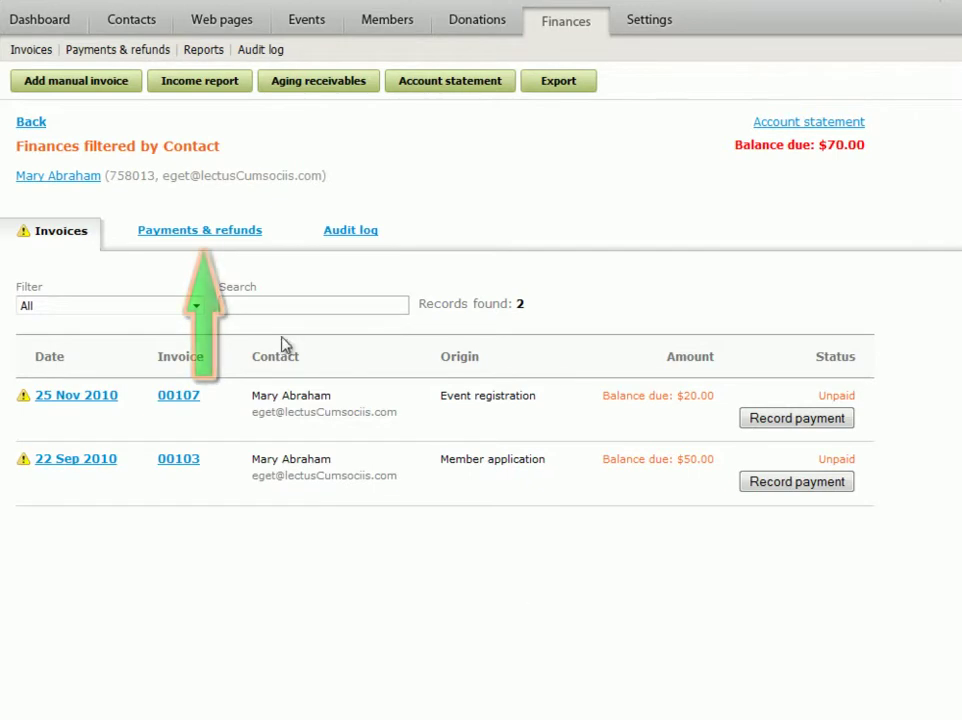
Check the current contact's payments and refunds, then view those of the contact with the Basic membership
click(204, 231)
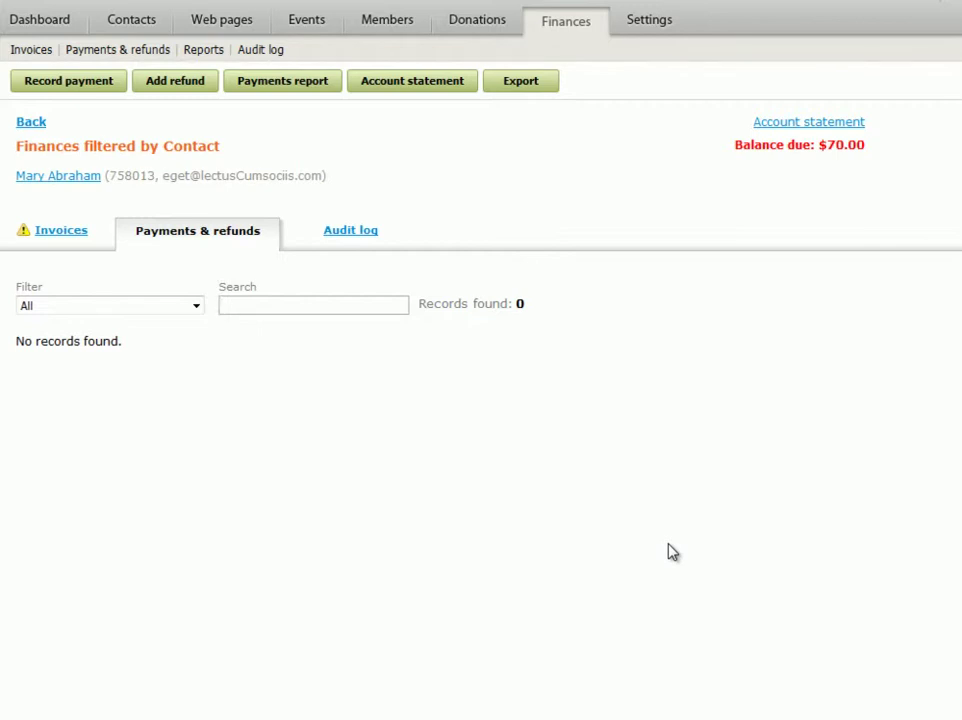
click(122, 22)
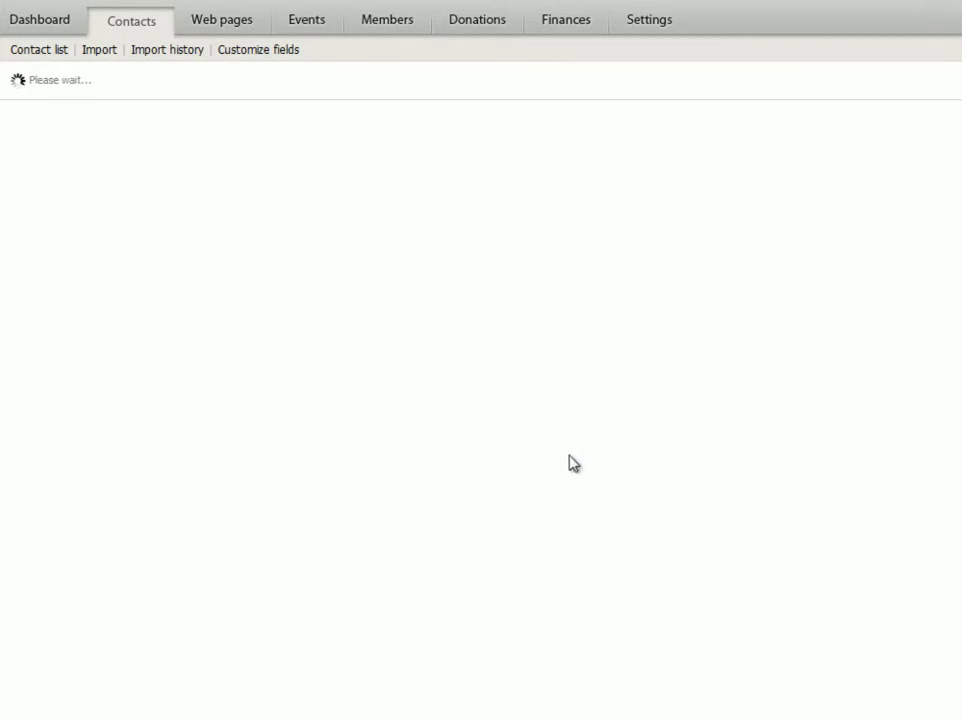
click(496, 374)
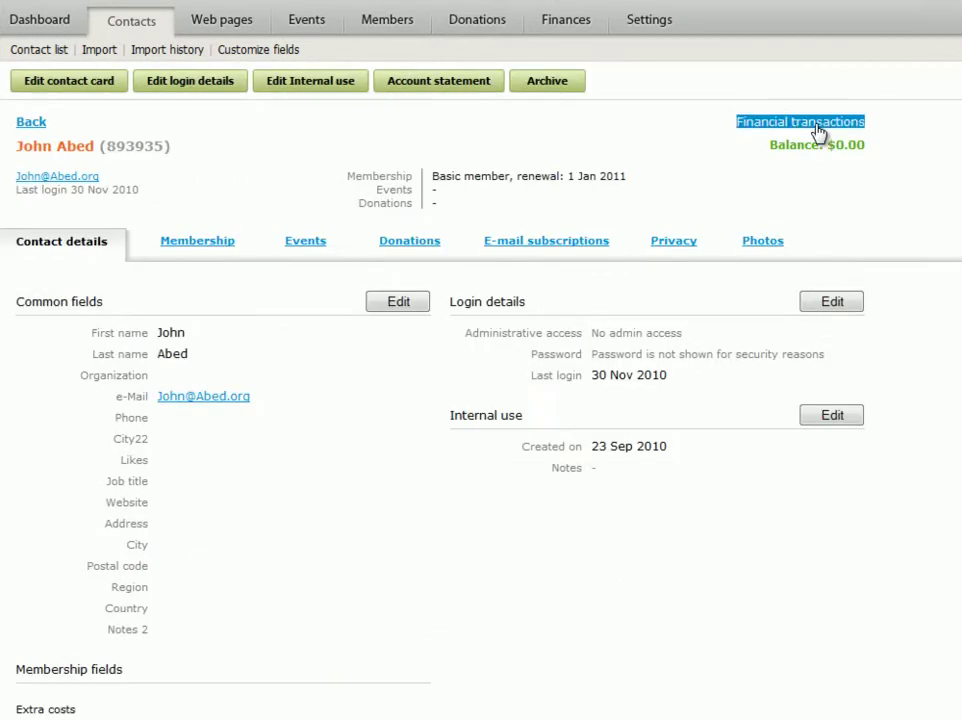
click(816, 124)
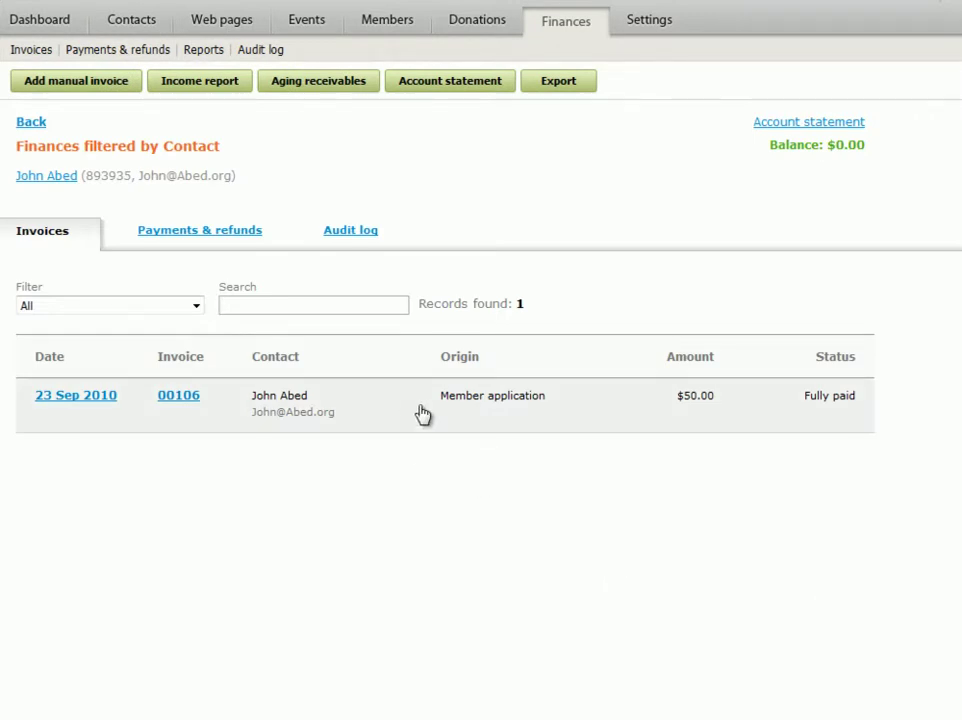
click(200, 232)
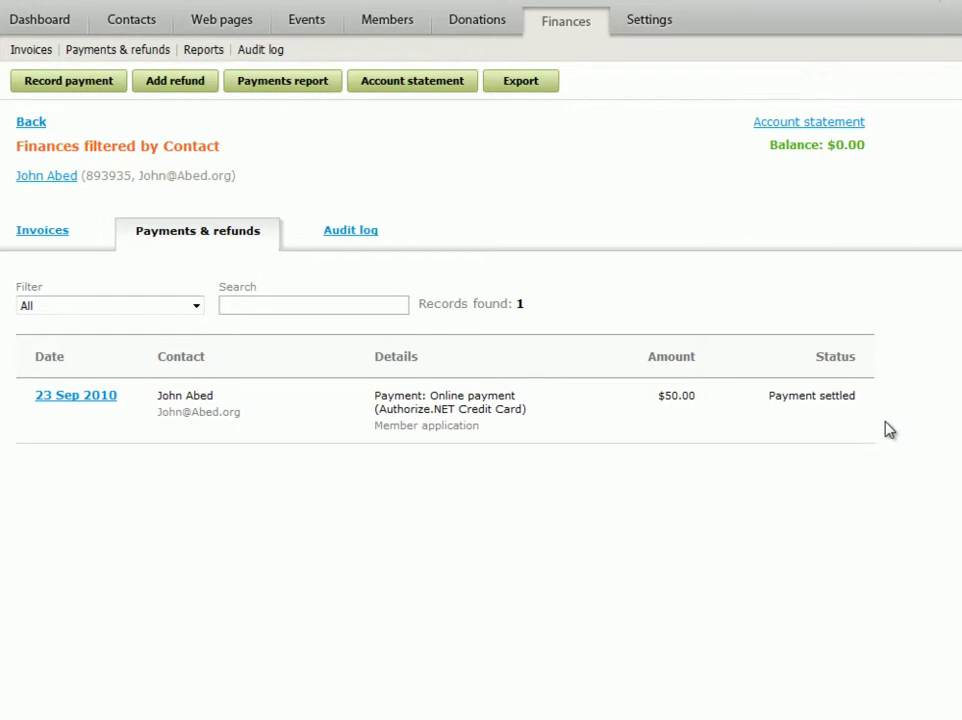
Cancel the settlement of the Basic member's $50.00 online payment and check the payment's available balance
click(810, 402)
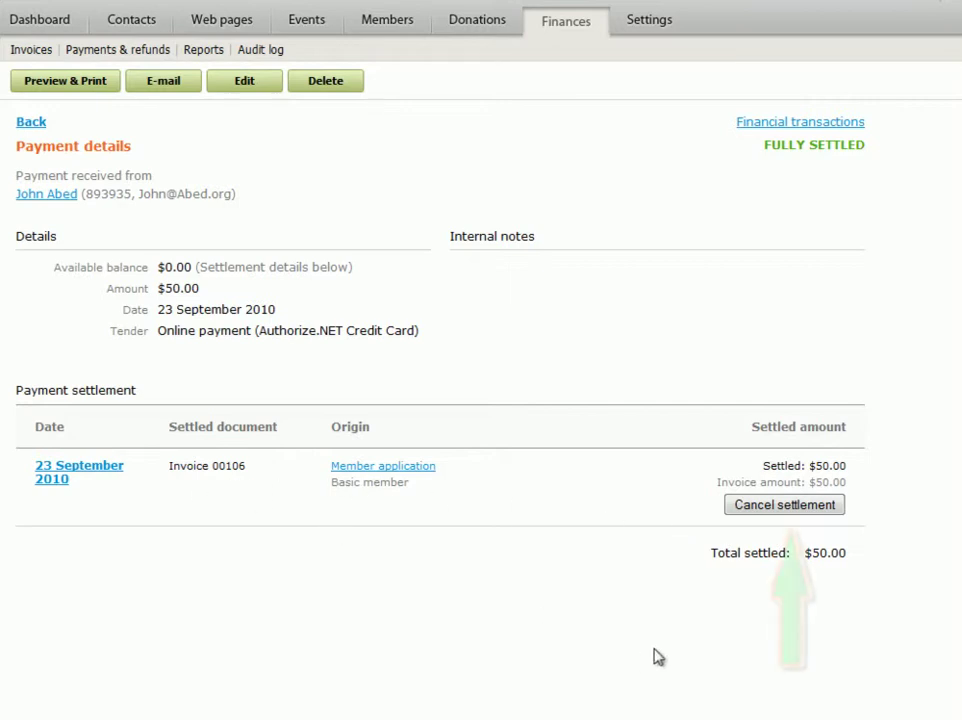
click(816, 514)
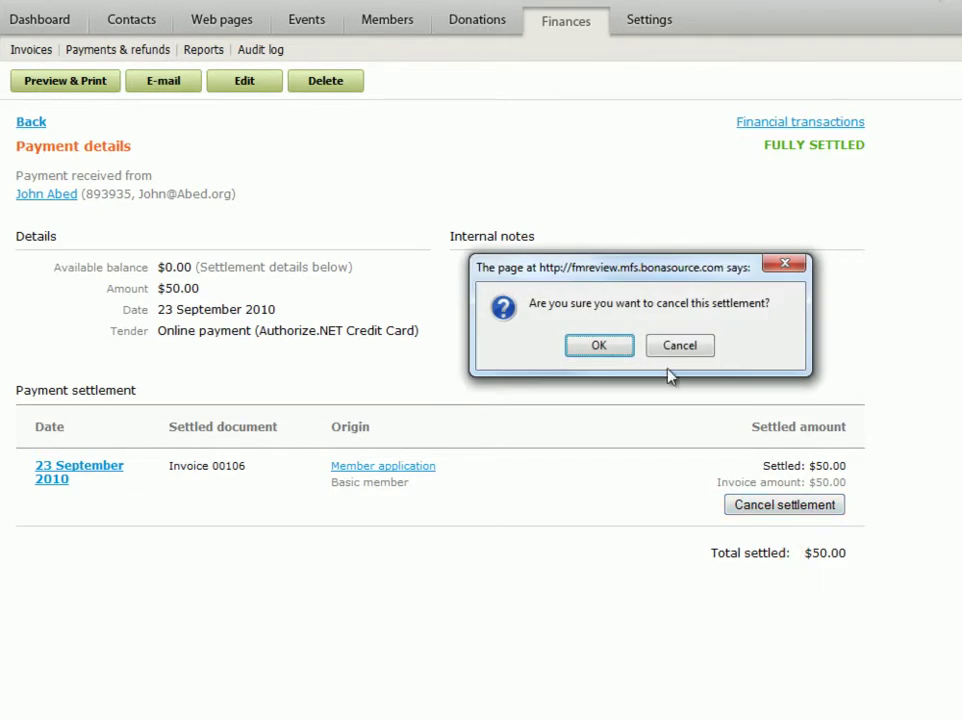
click(610, 349)
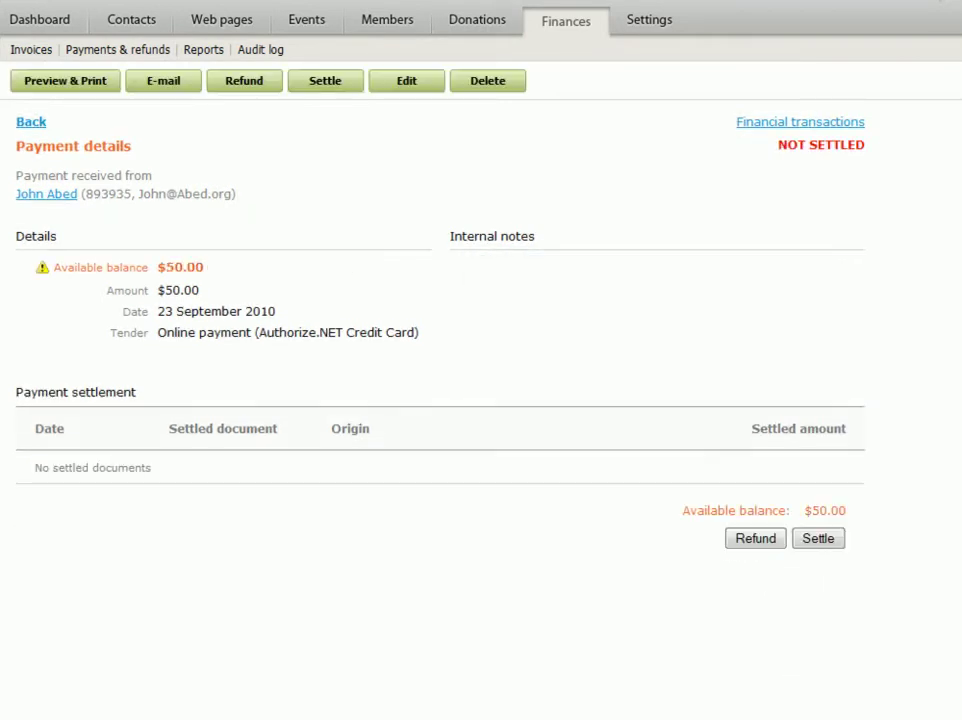
drag(683, 511, 893, 523)
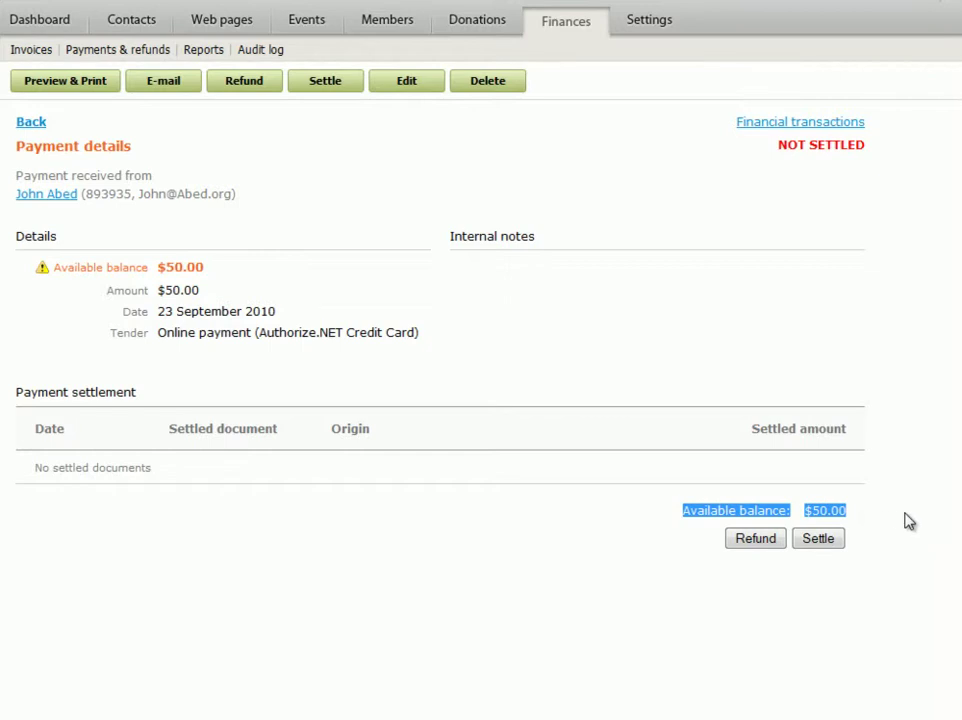
click(788, 395)
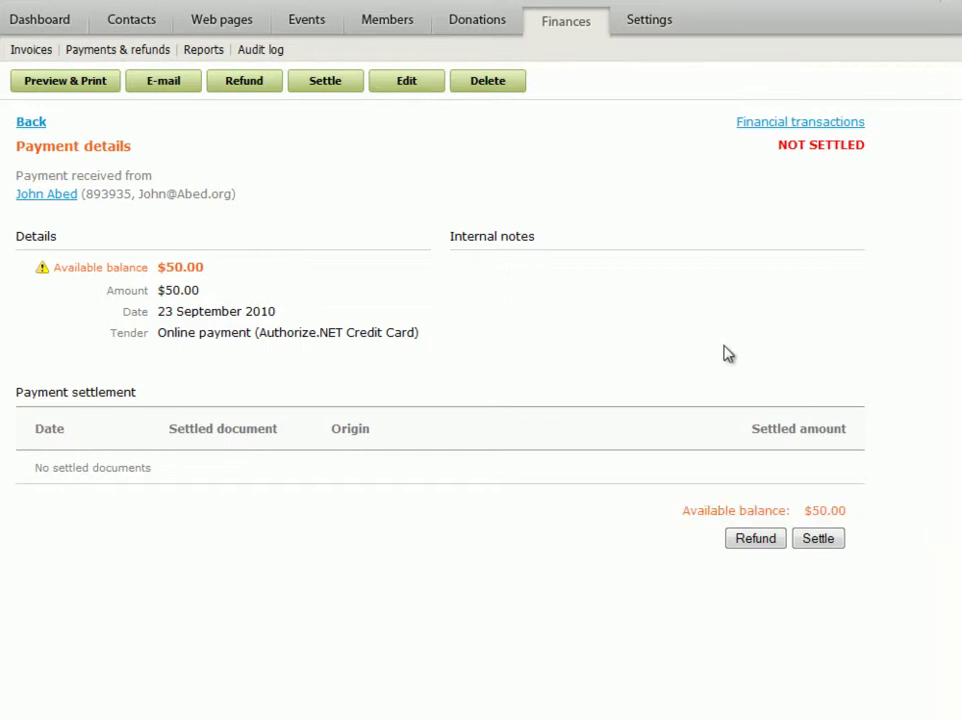
Check the Basic member's invoice, then settle the 23 Sep 2010 online payment against it again
click(25, 123)
click(48, 232)
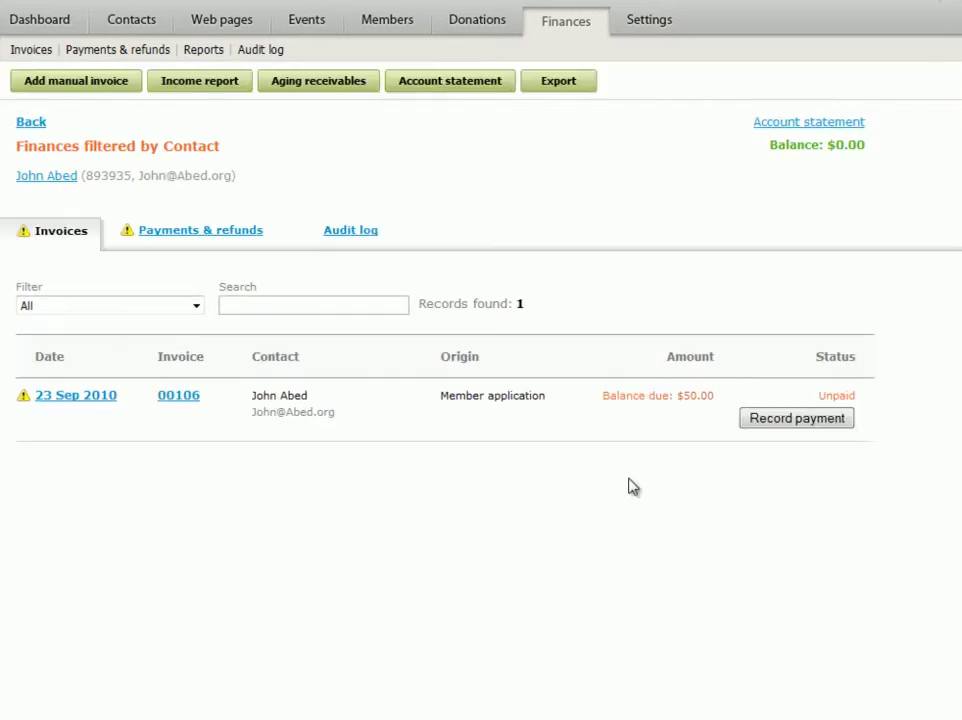
click(178, 232)
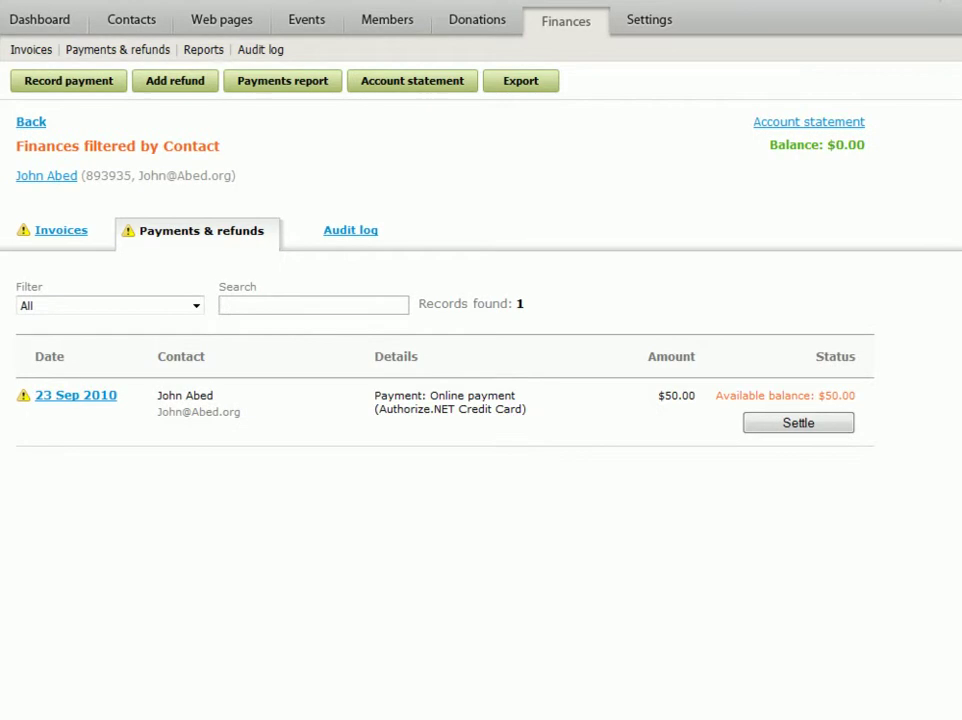
click(798, 424)
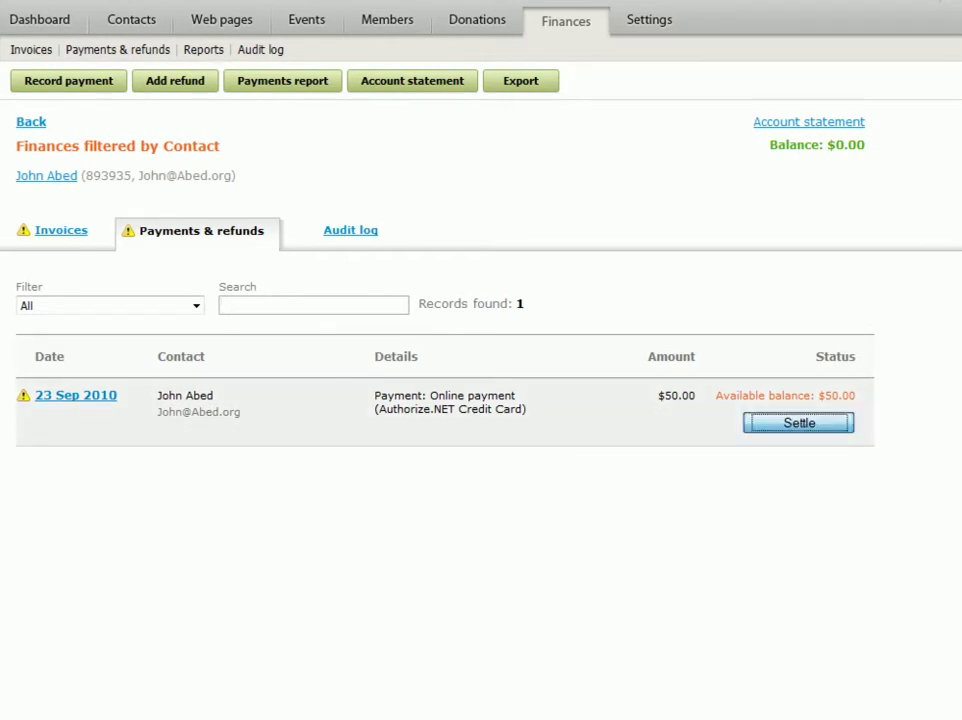
click(907, 306)
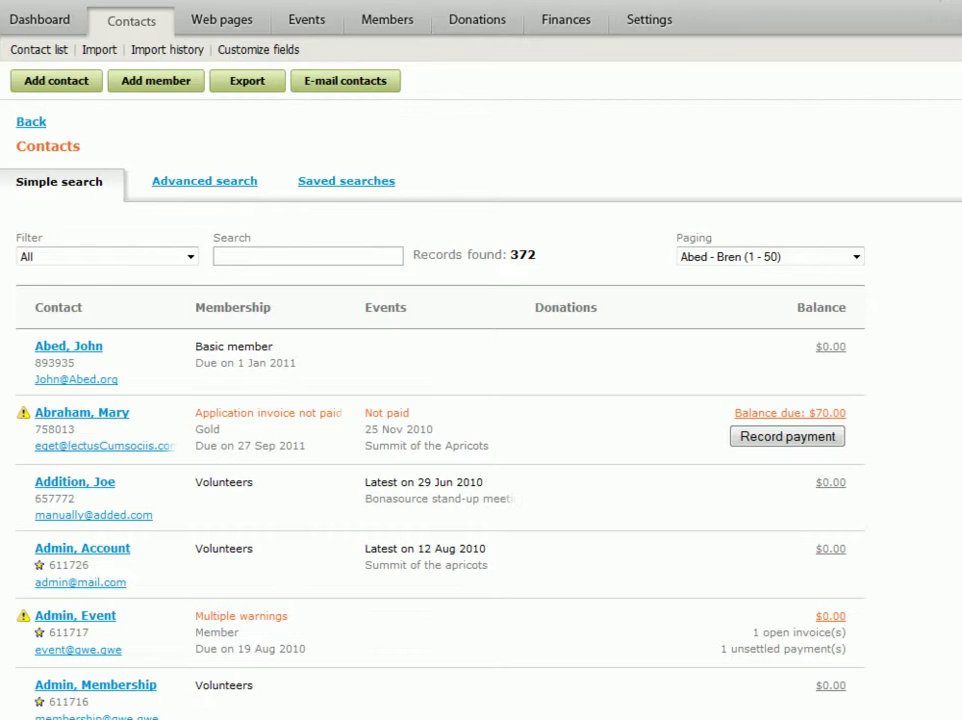
Record and save a 20 CAD payment with tender Cheque for the Gold contact who has a balance due
click(787, 436)
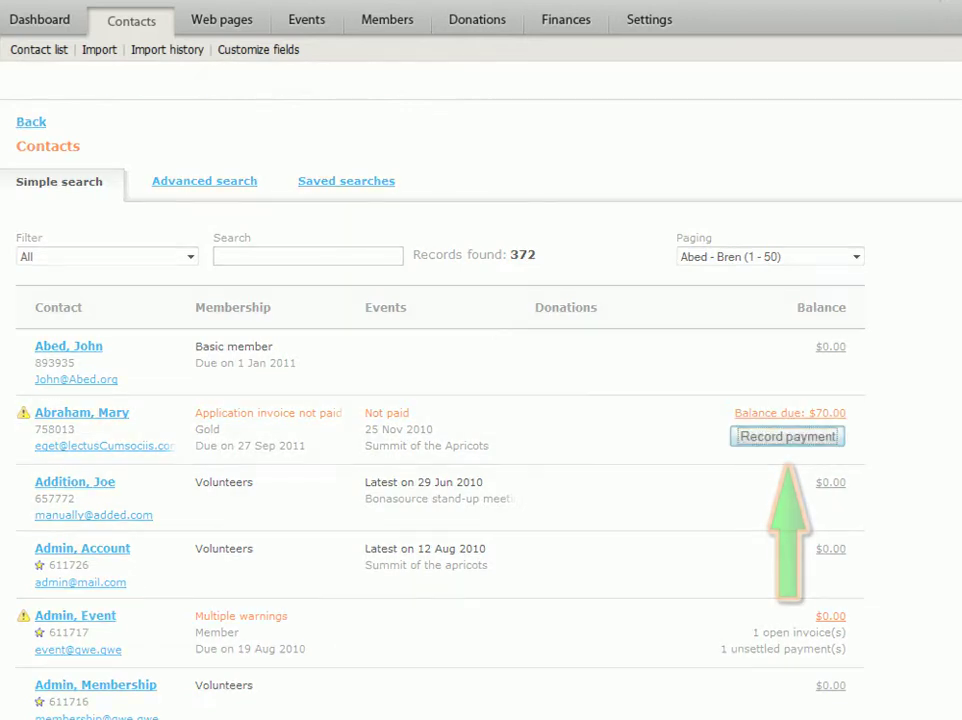
click(216, 272)
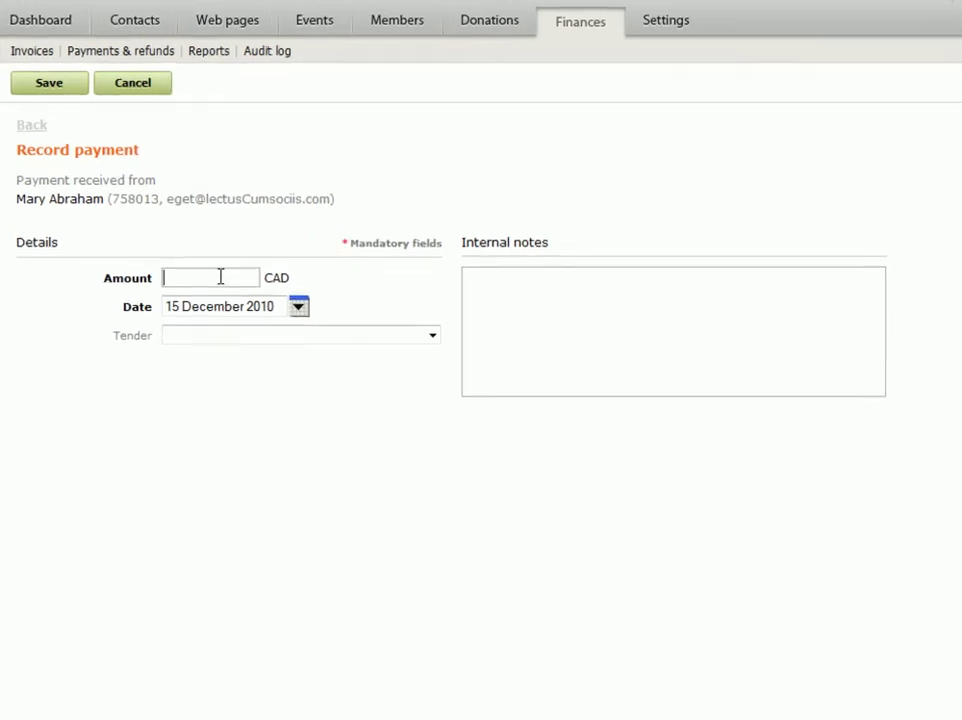
text(20)
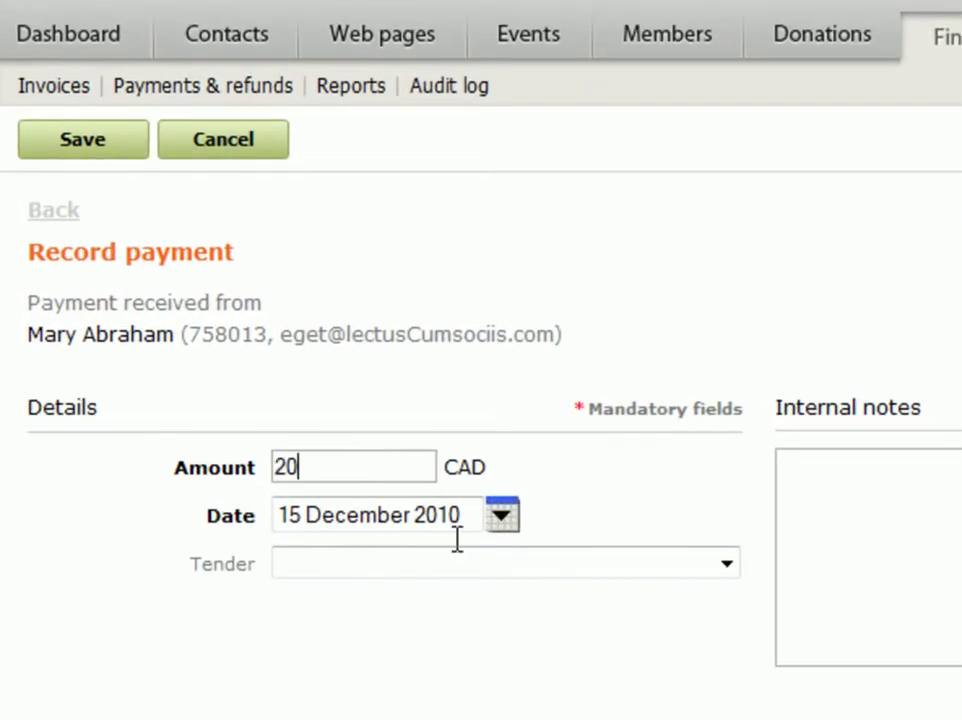
click(726, 564)
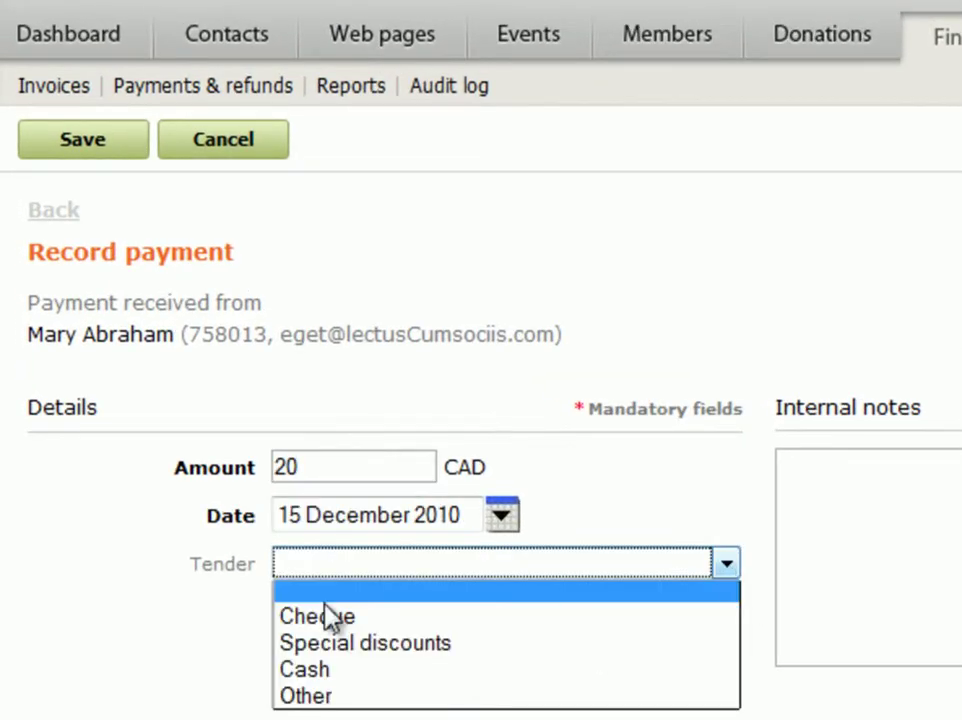
click(389, 618)
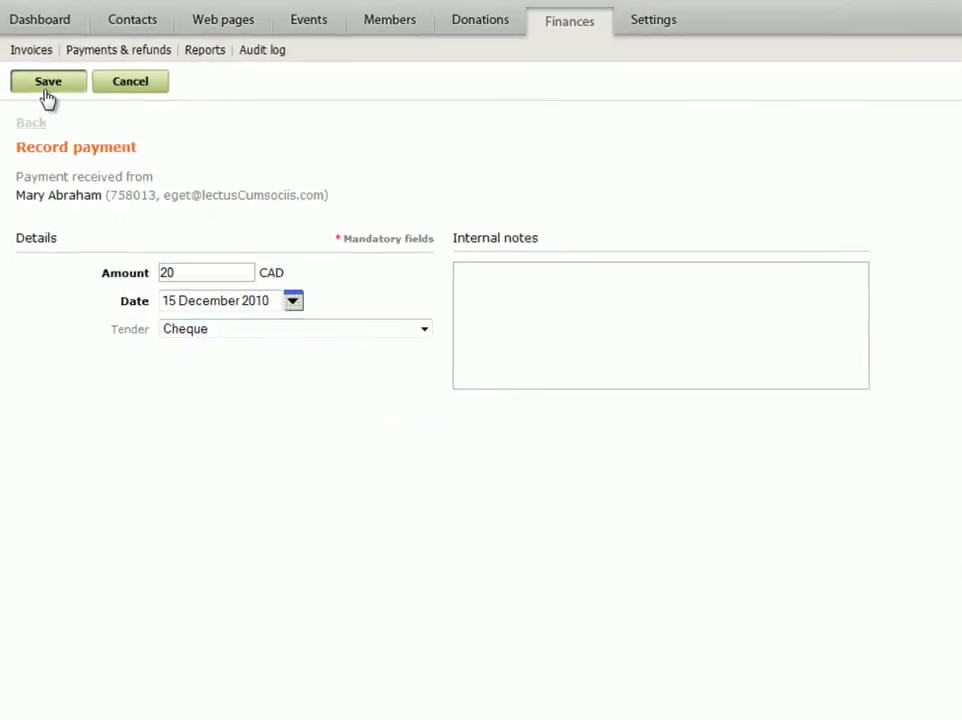
click(45, 92)
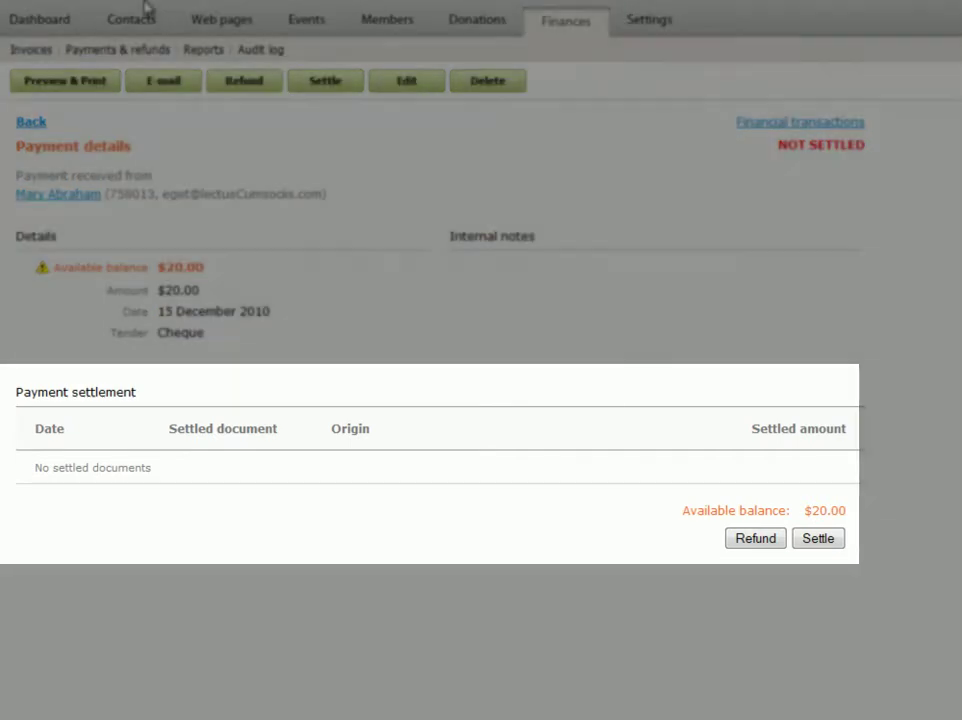
In the Gold contact's financial transactions, settle the cheque payment's $20.00 against the Gold membership application invoice
click(128, 22)
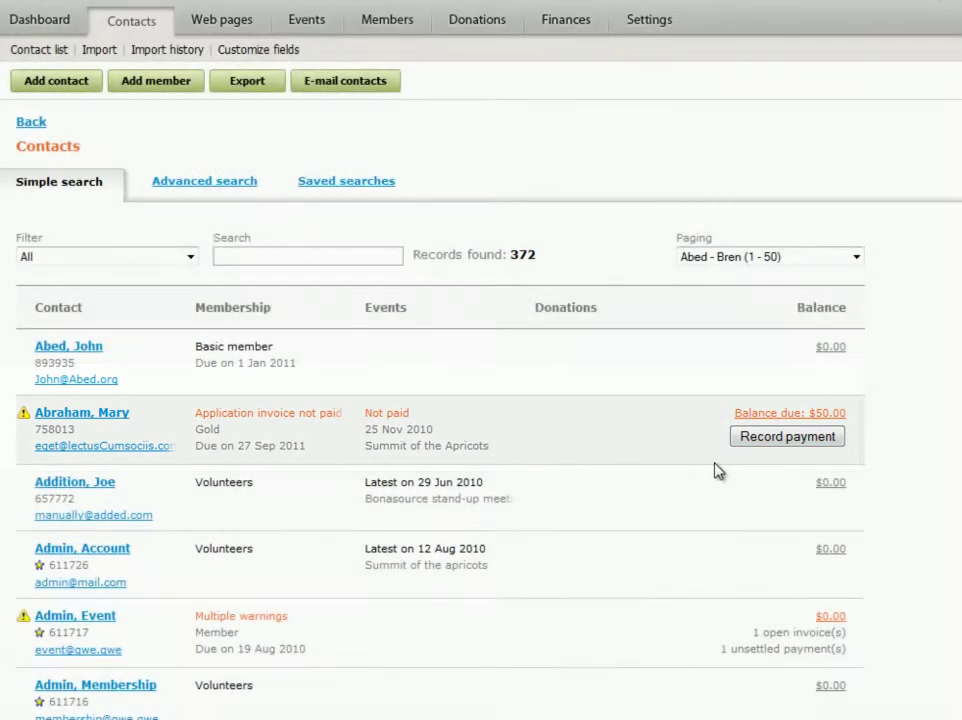
click(705, 450)
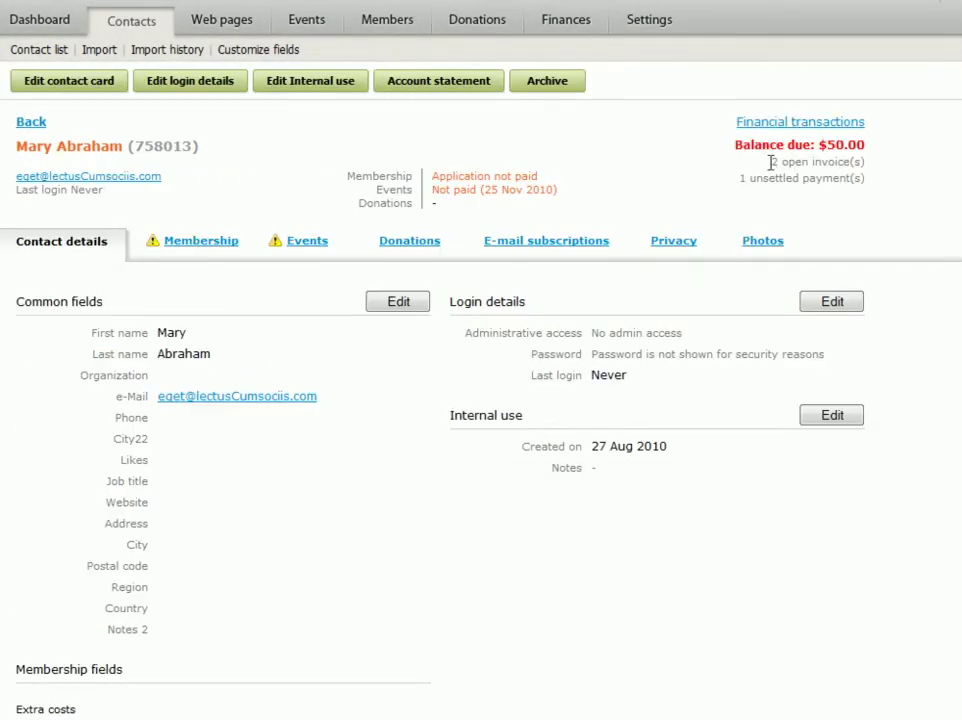
triple_click(808, 122)
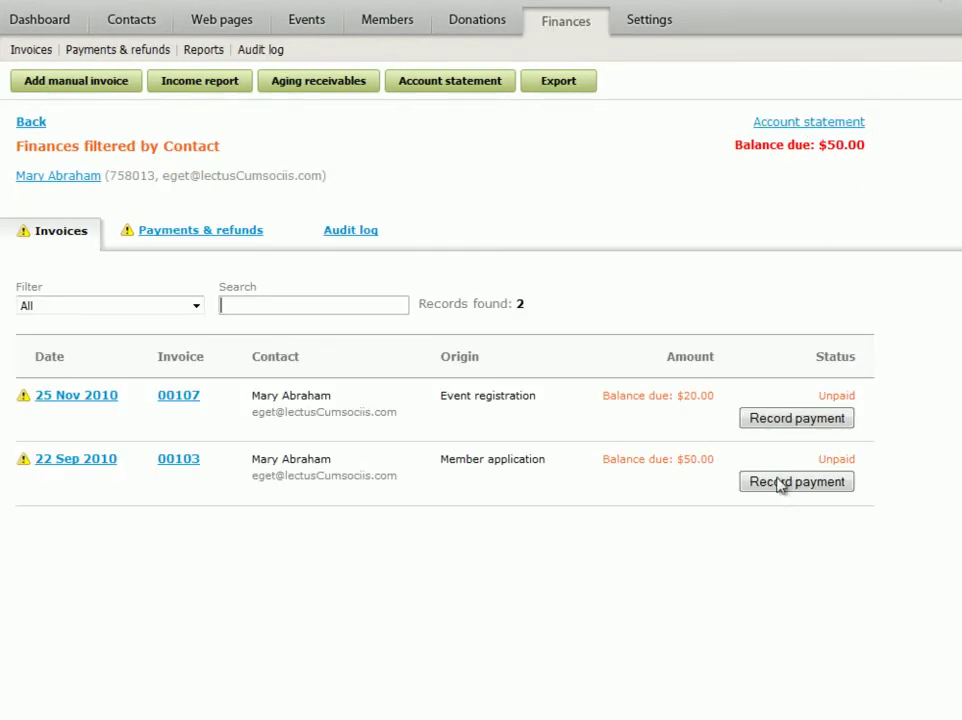
click(300, 305)
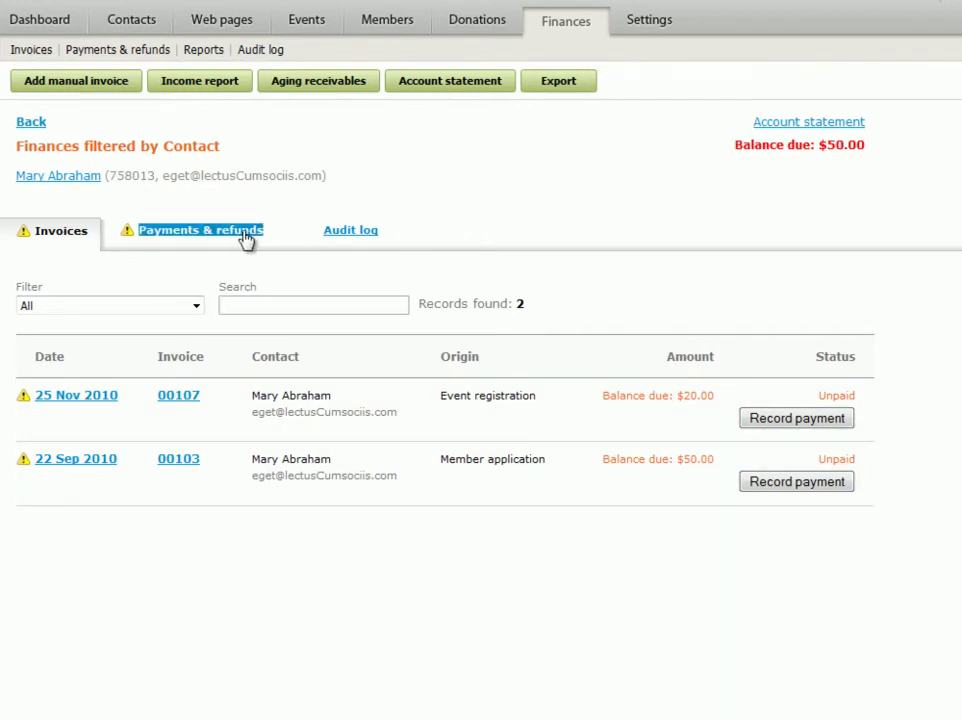
click(245, 232)
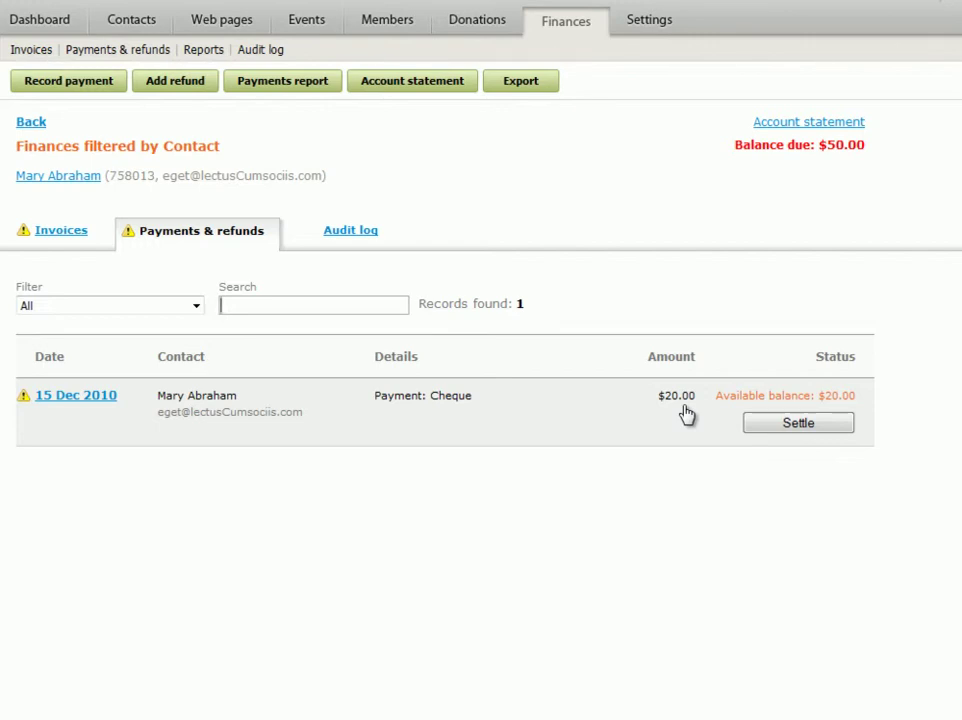
click(806, 430)
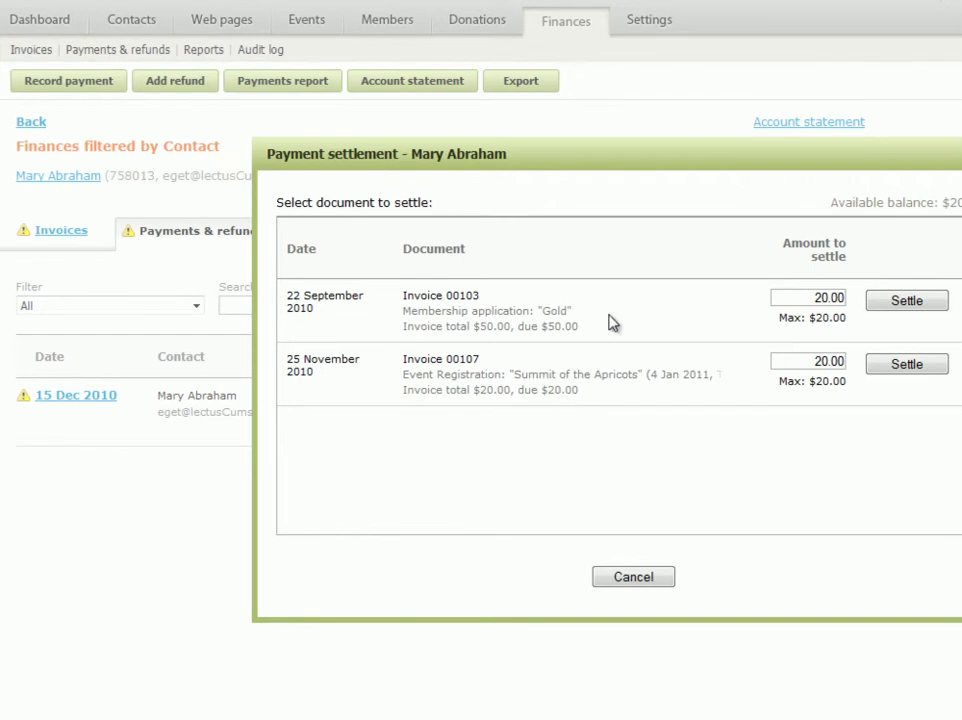
click(920, 304)
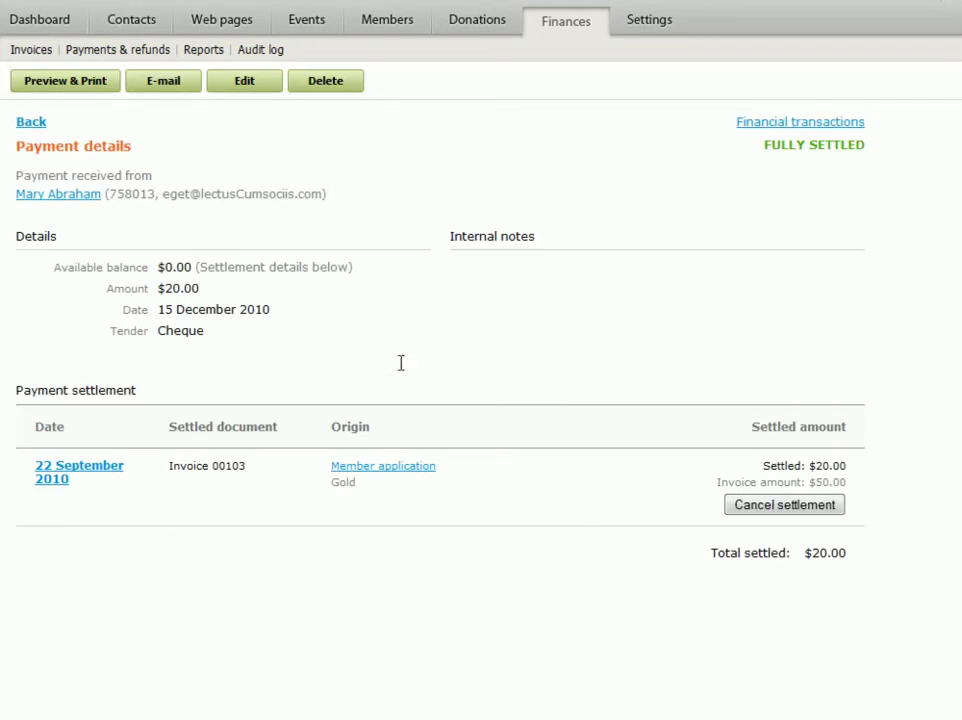
Record and save a 50.00 CAD payment with tender Cash for the contact's partially paid member application invoice
click(33, 122)
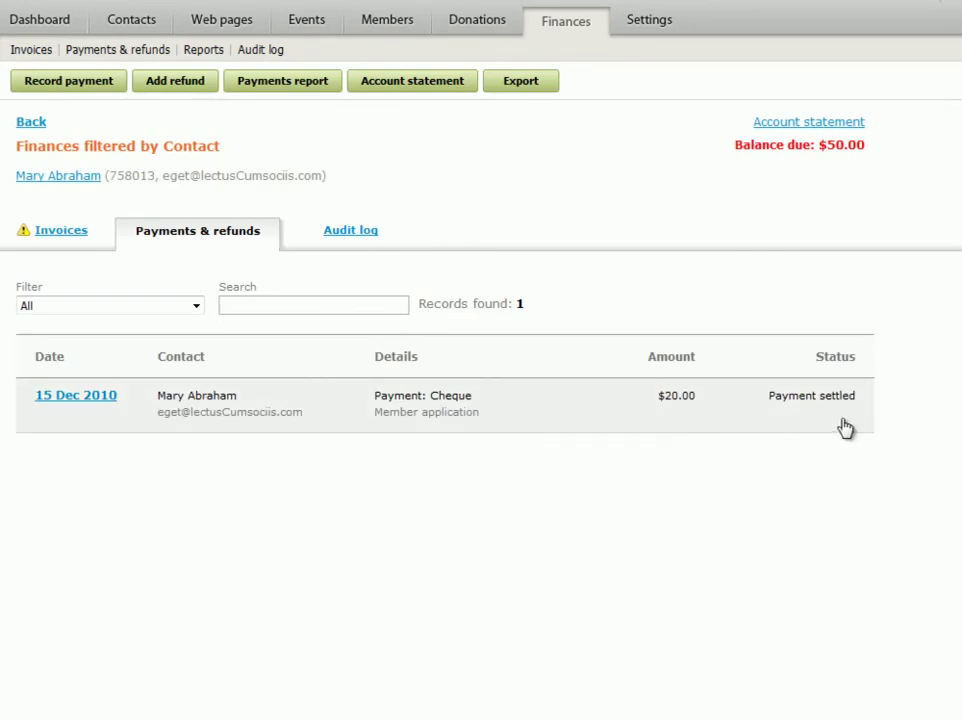
click(75, 232)
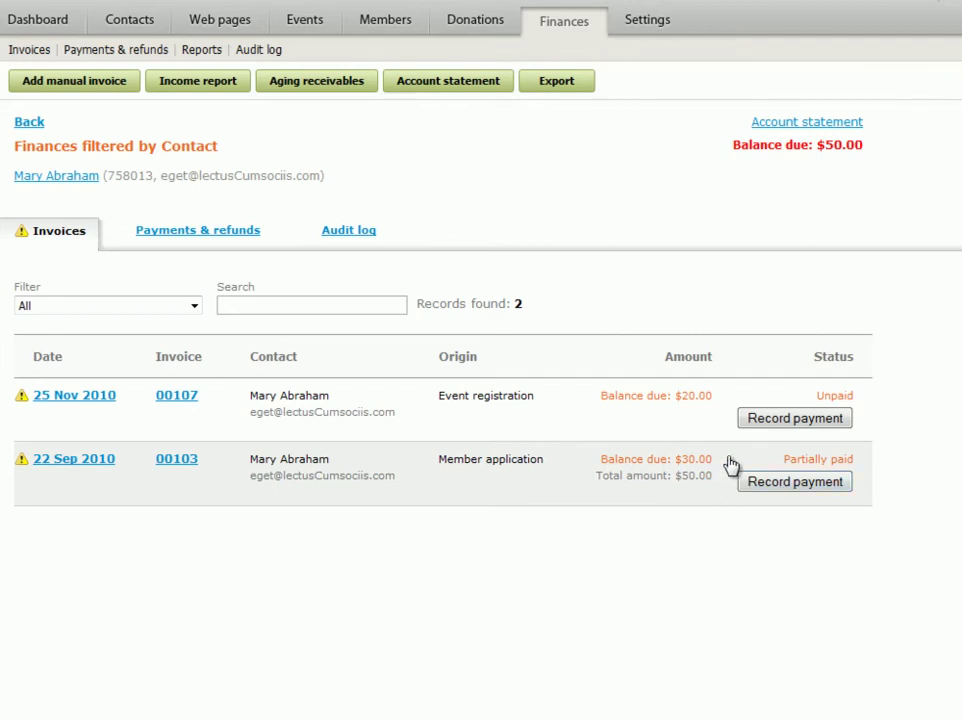
click(786, 487)
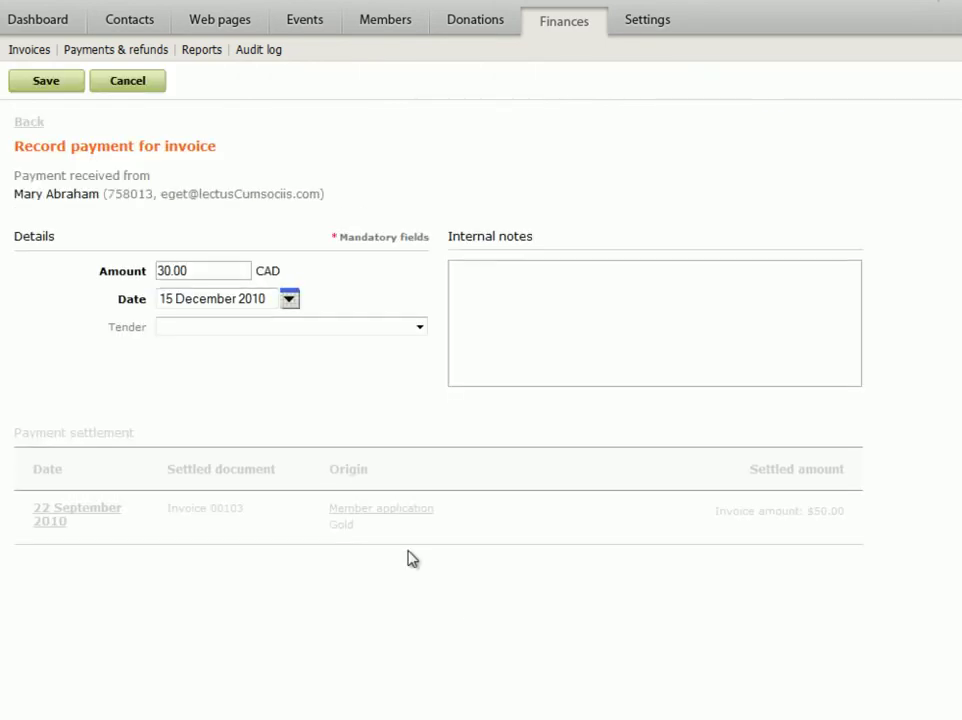
drag(170, 265, 140, 271)
text(50)
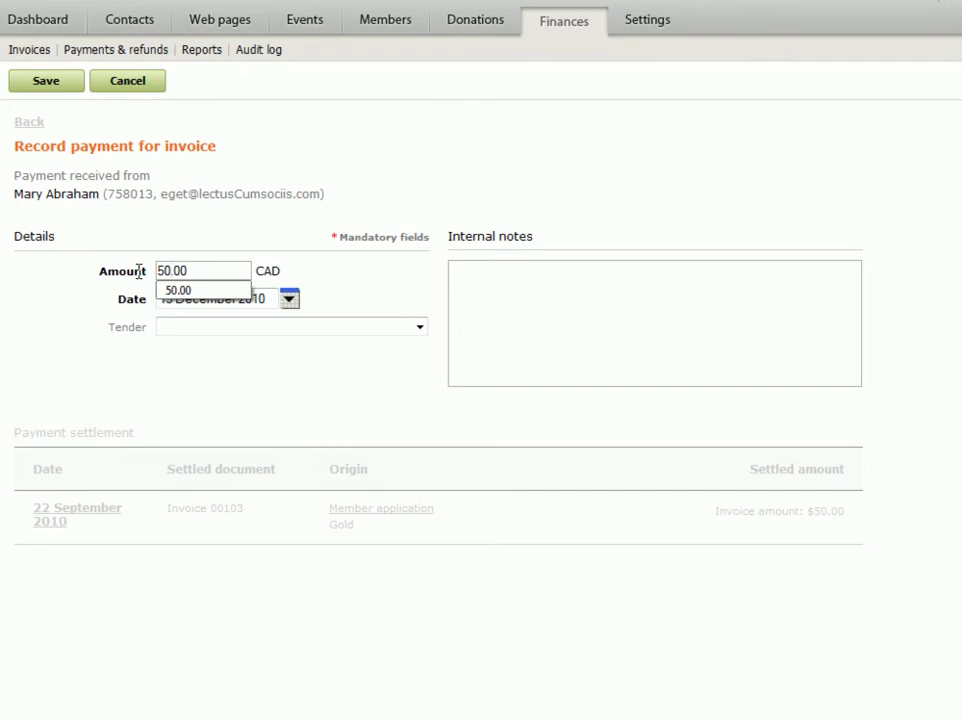
click(419, 329)
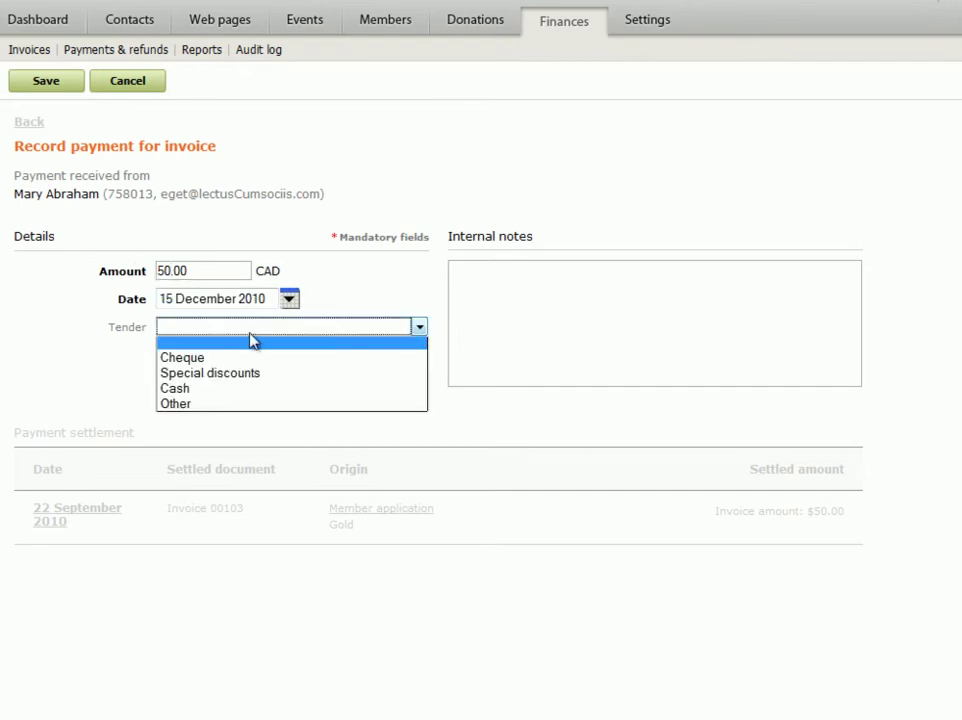
click(161, 388)
click(43, 84)
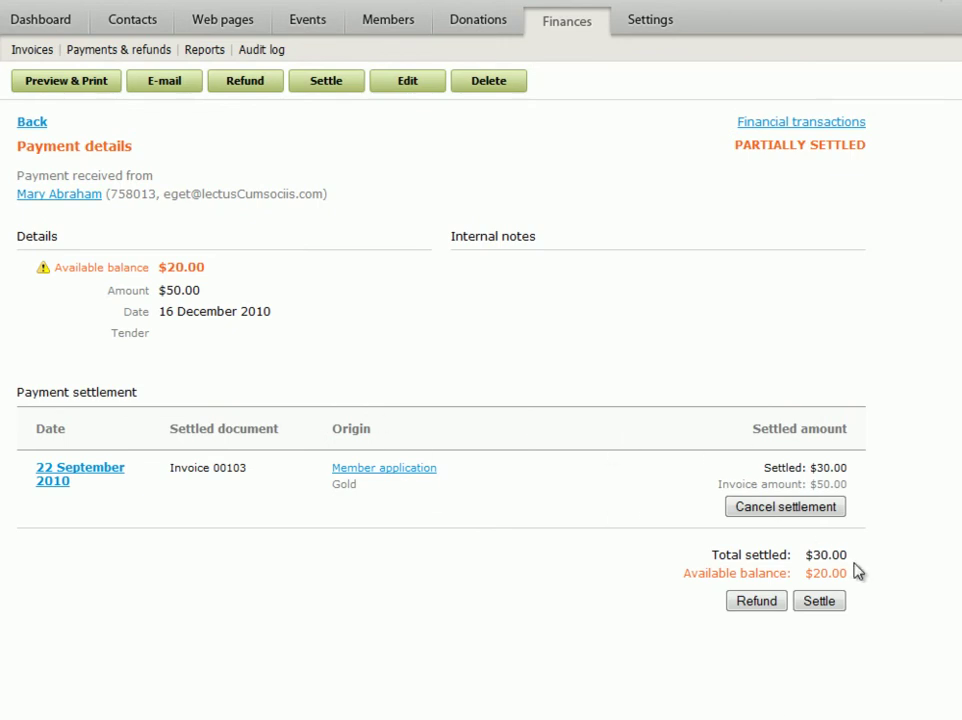
Check the new payment's settled total and available balance, then settle $20.00 against the Summit of the Apricots event registration invoice
drag(860, 561, 709, 563)
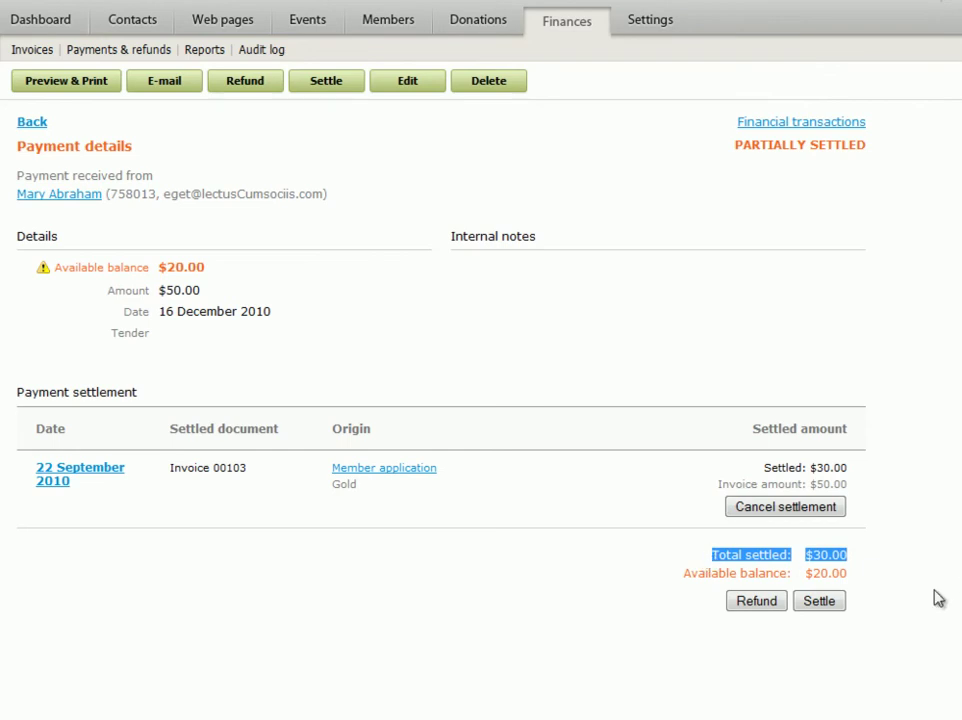
drag(858, 574, 684, 576)
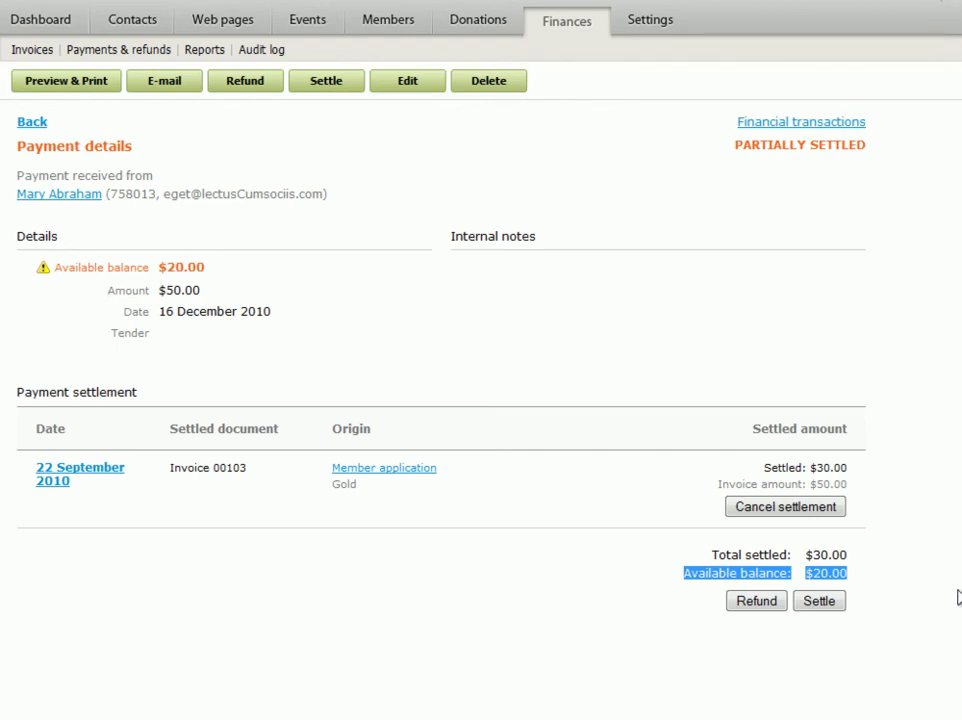
click(824, 605)
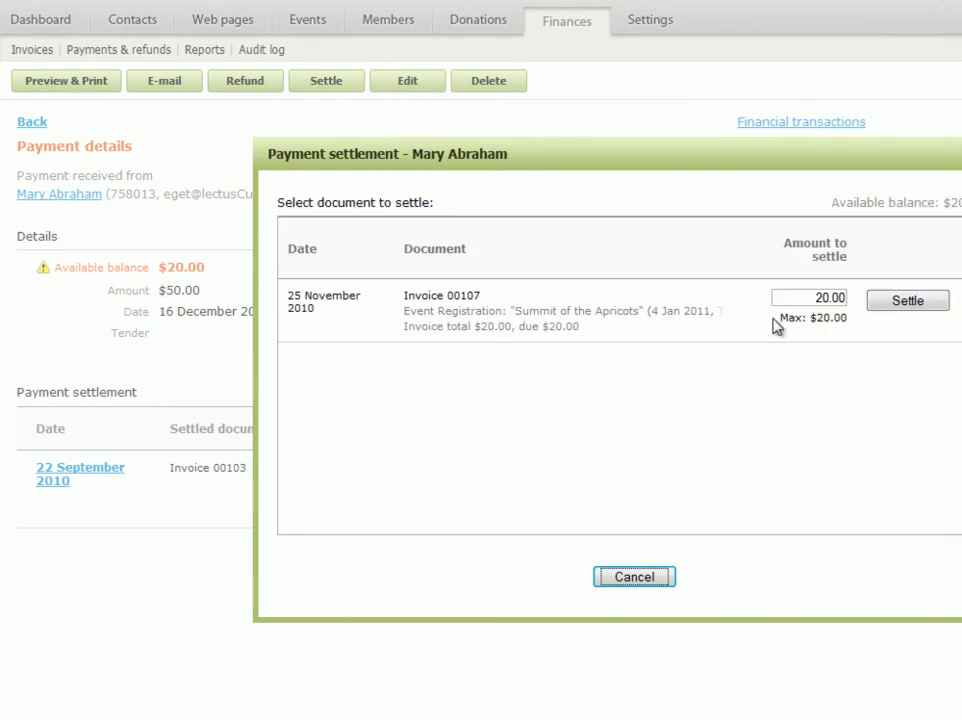
click(928, 302)
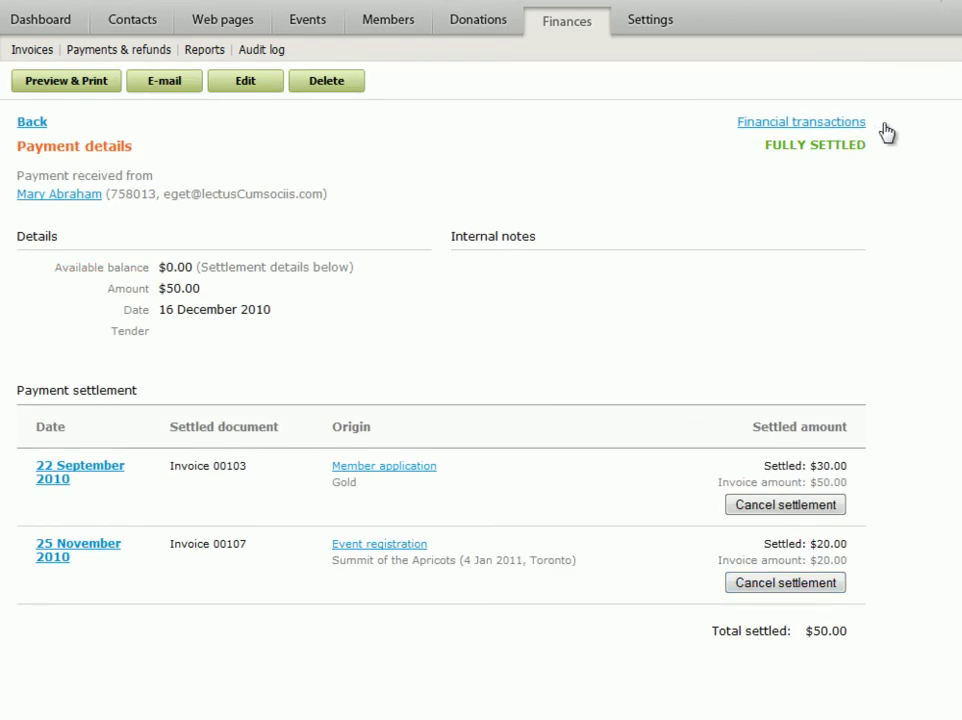
Review the Gold contact's invoices and payments from the contact list to check their payment and settlement status
click(127, 24)
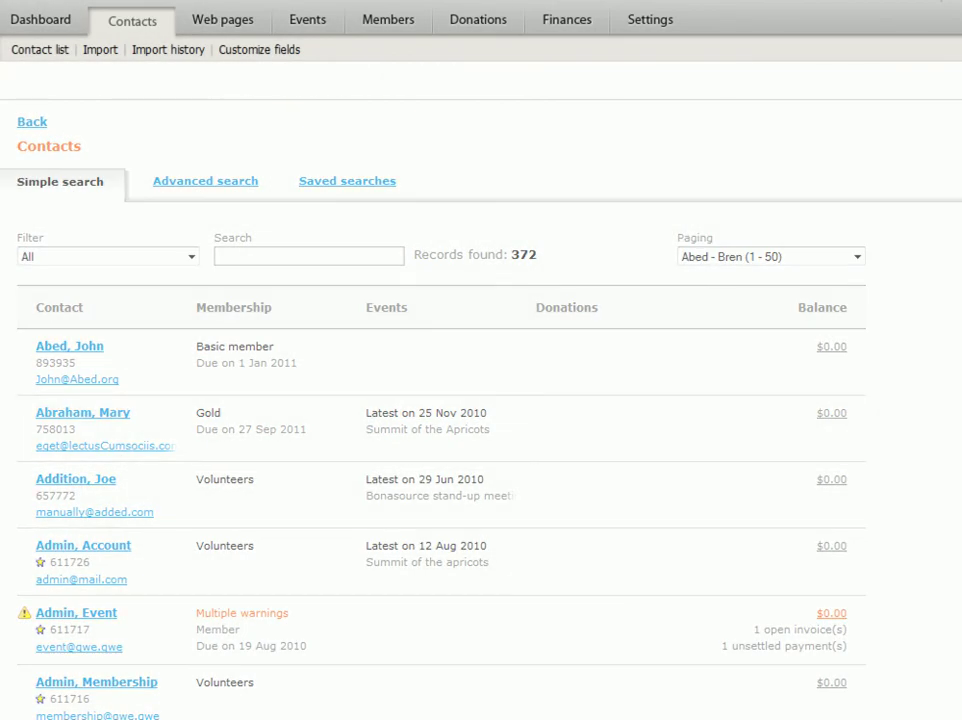
click(848, 123)
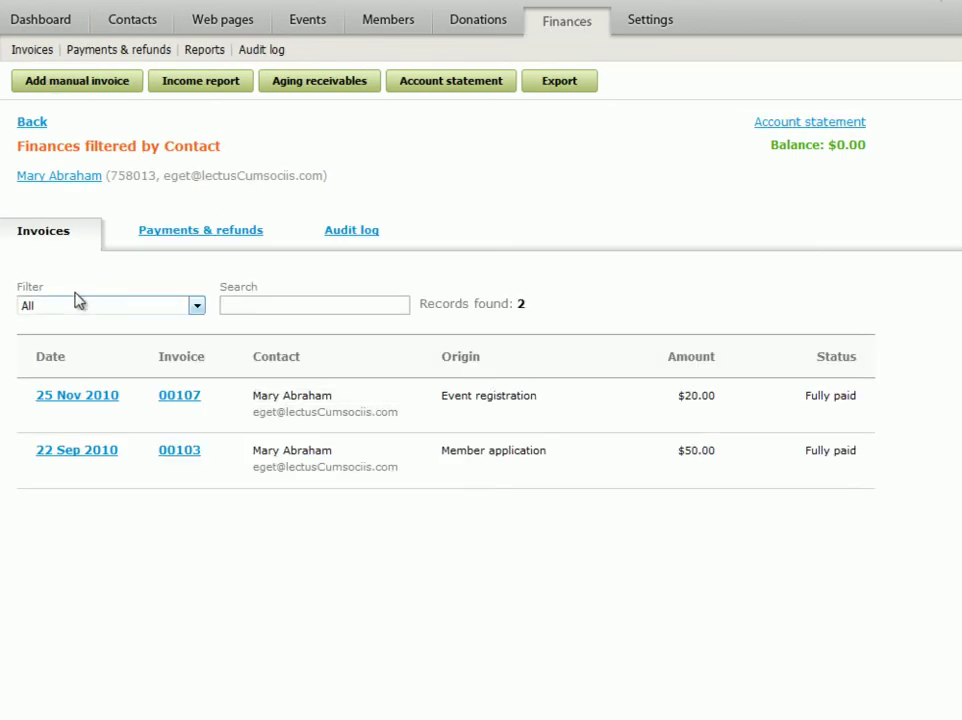
click(201, 231)
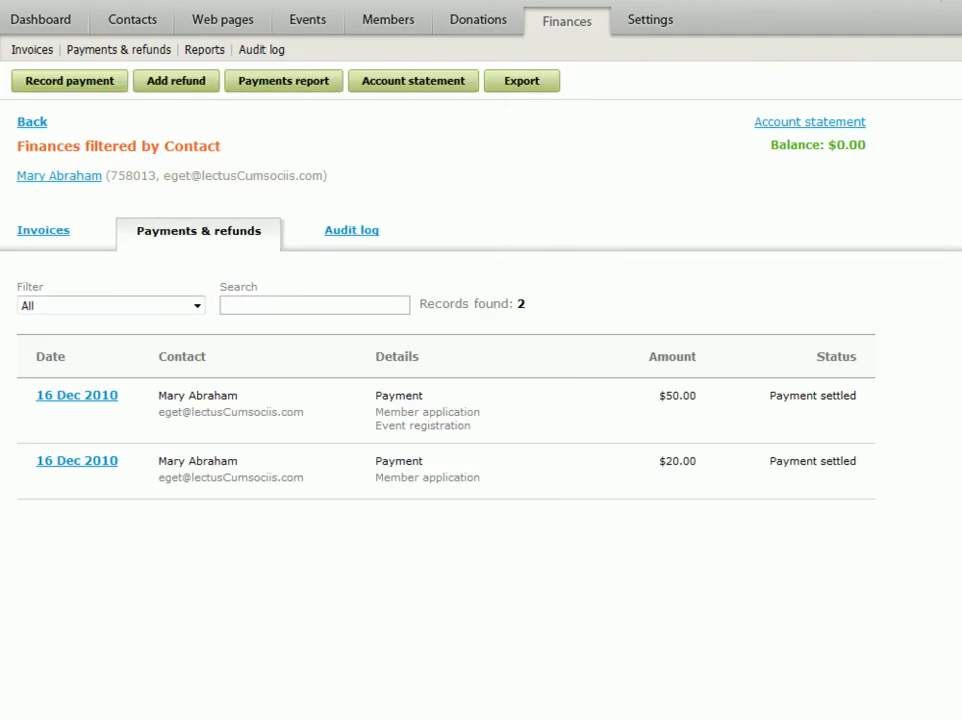